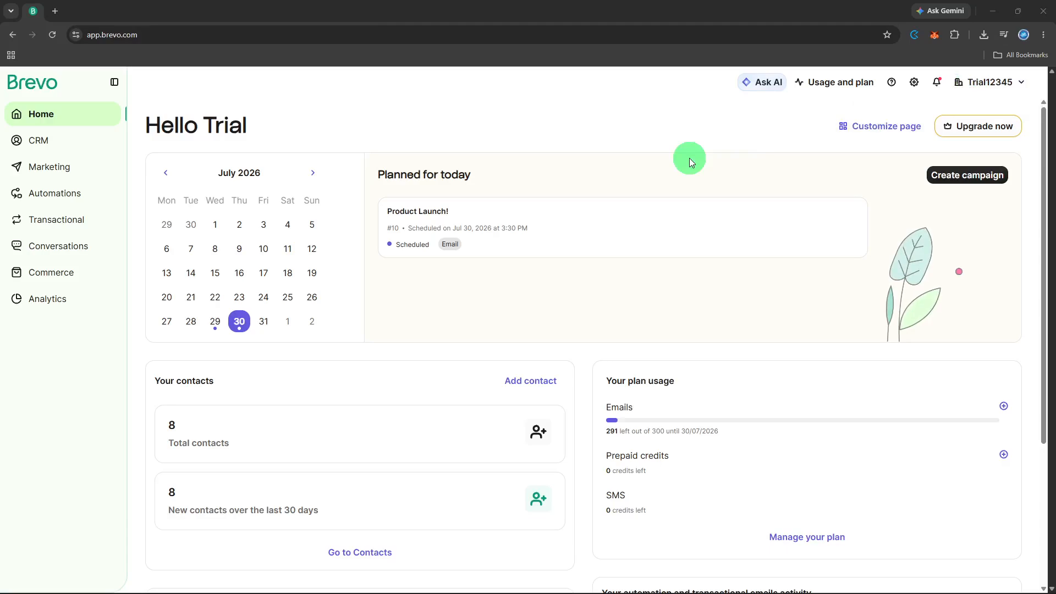
Step: Start creating a new email template from the Marketing templates list
{"action": "left_click", "coordinate": [46, 175]}
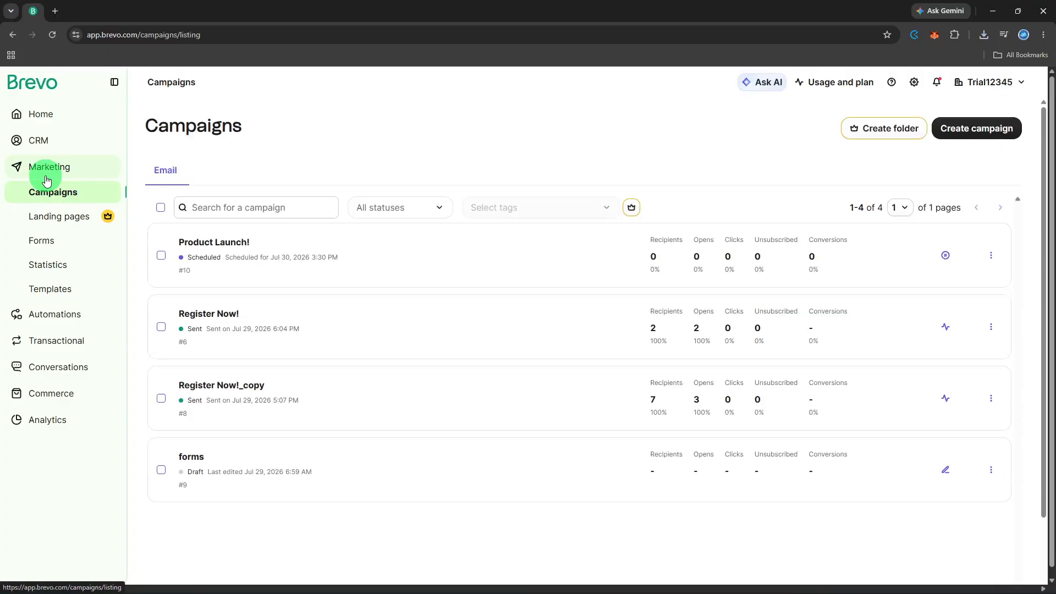
{"action": "left_click", "coordinate": [68, 287]}
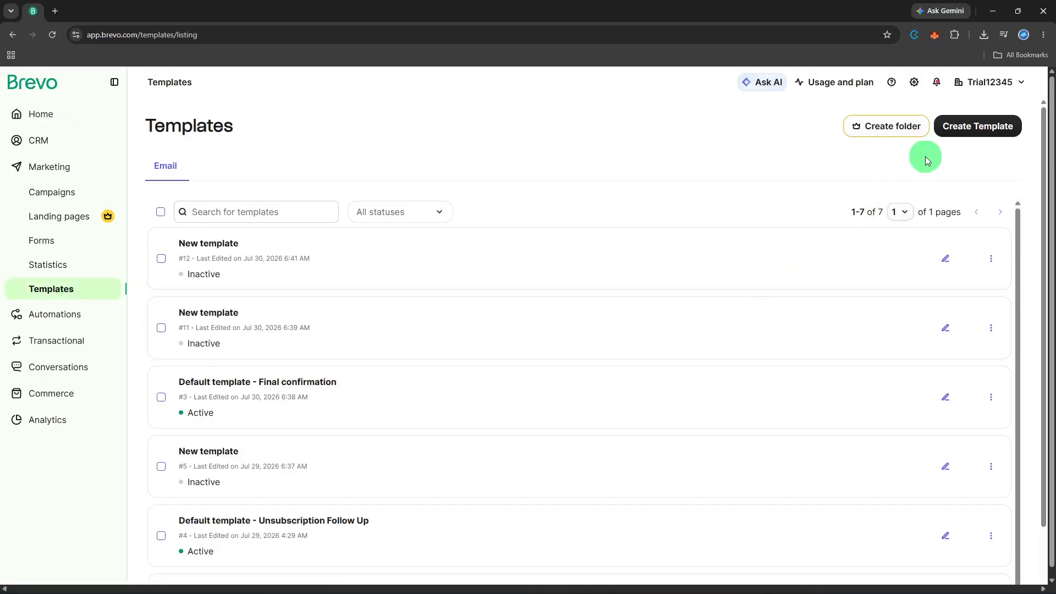
{"action": "left_click", "coordinate": [951, 134]}
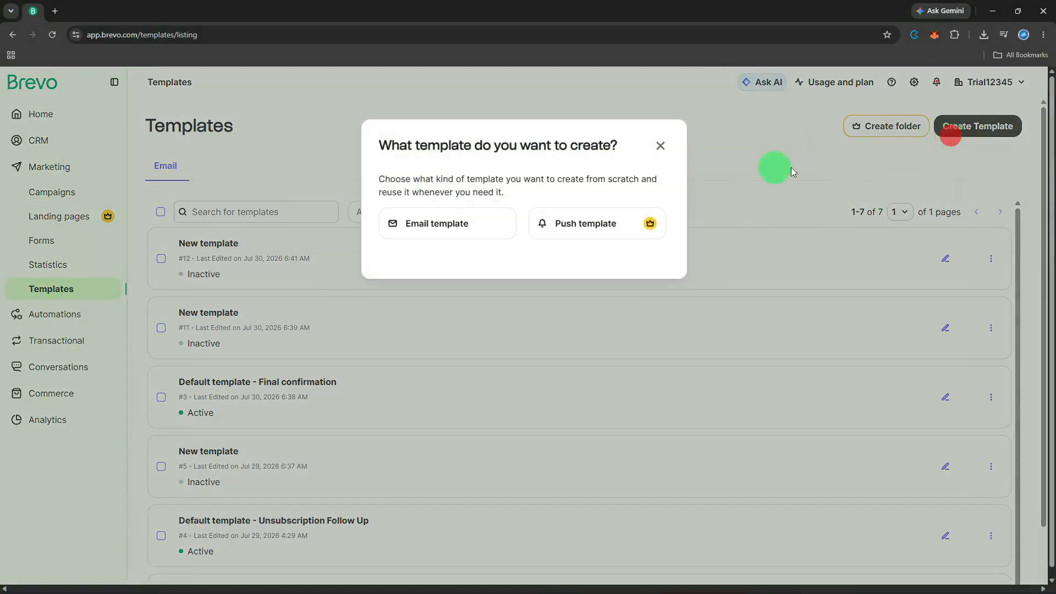
{"action": "left_click", "coordinate": [482, 219]}
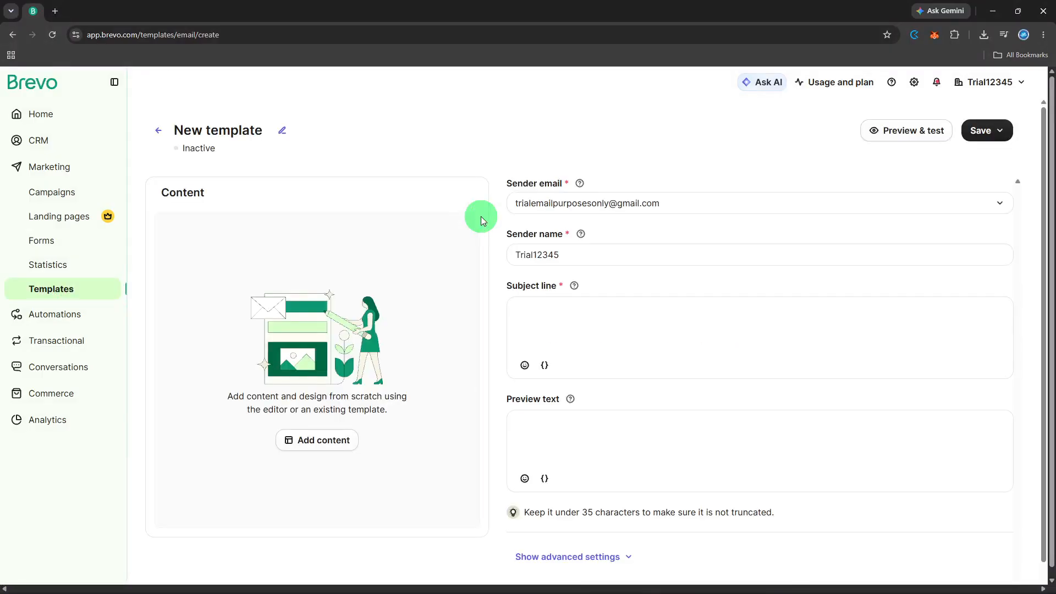
Step: Try to rename the template as Promo Block
{"action": "left_click", "coordinate": [283, 133]}
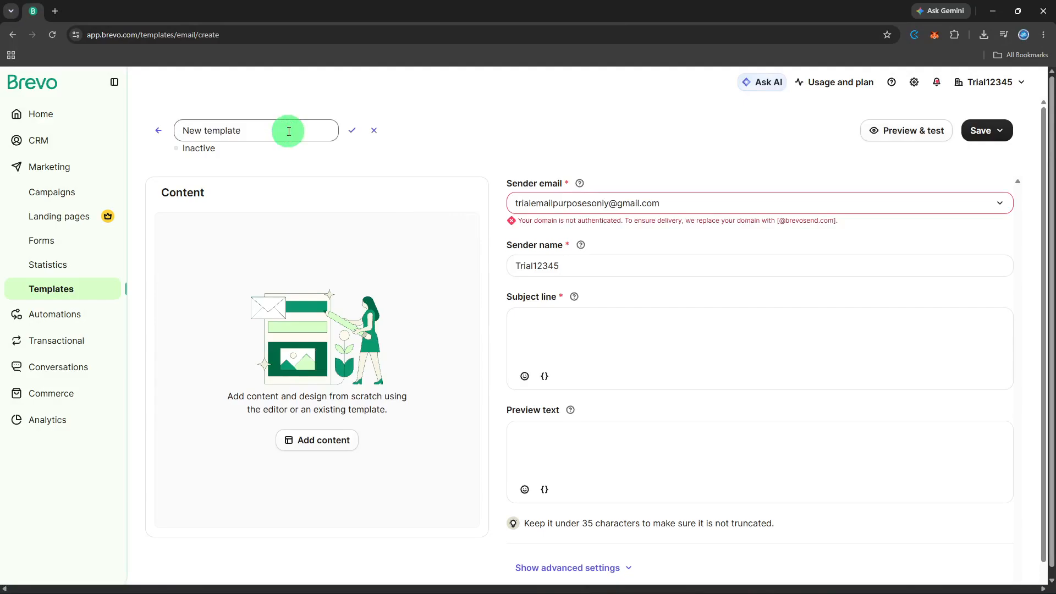
{"action": "left_click", "coordinate": [288, 132]}
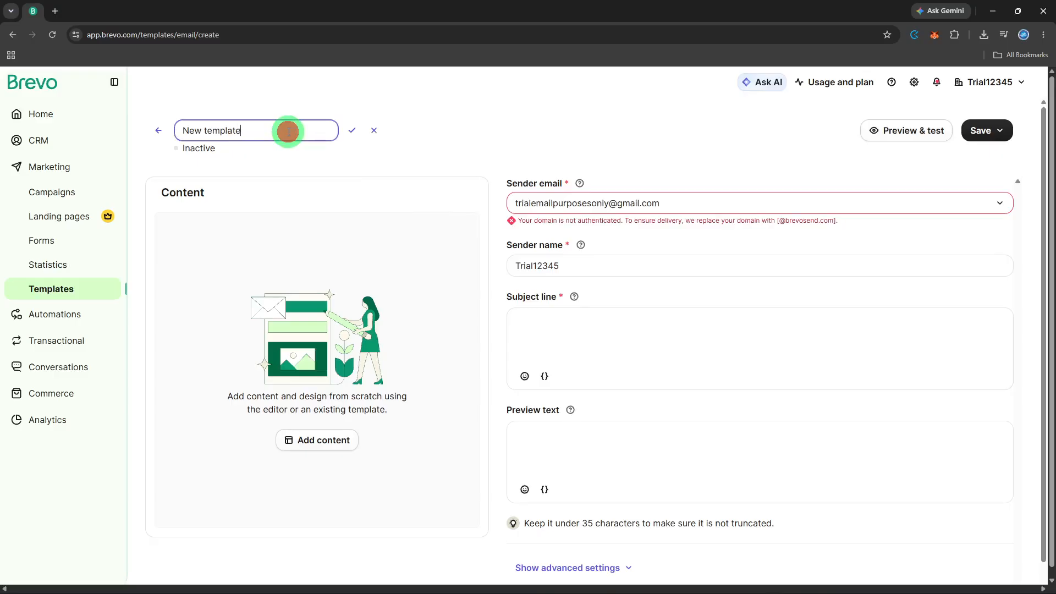
{"action": "key", "text": "BackSpace"}
{"action": "key", "text": "BackSpace"}
{"action": "key", "text": "BackSpace"}
{"action": "key", "text": "BackSpace"}
{"action": "key", "text": "BackSpace"}
{"action": "key", "text": "BackSpace"}
{"action": "key", "text": "BackSpace"}
{"action": "key", "text": "BackSpace"}
{"action": "key", "text": "BackSpace"}
{"action": "key", "text": "BackSpace"}
{"action": "key", "text": "BackSpace"}
{"action": "key", "text": "BackSpace"}
{"action": "type", "text": "Promo Block"}
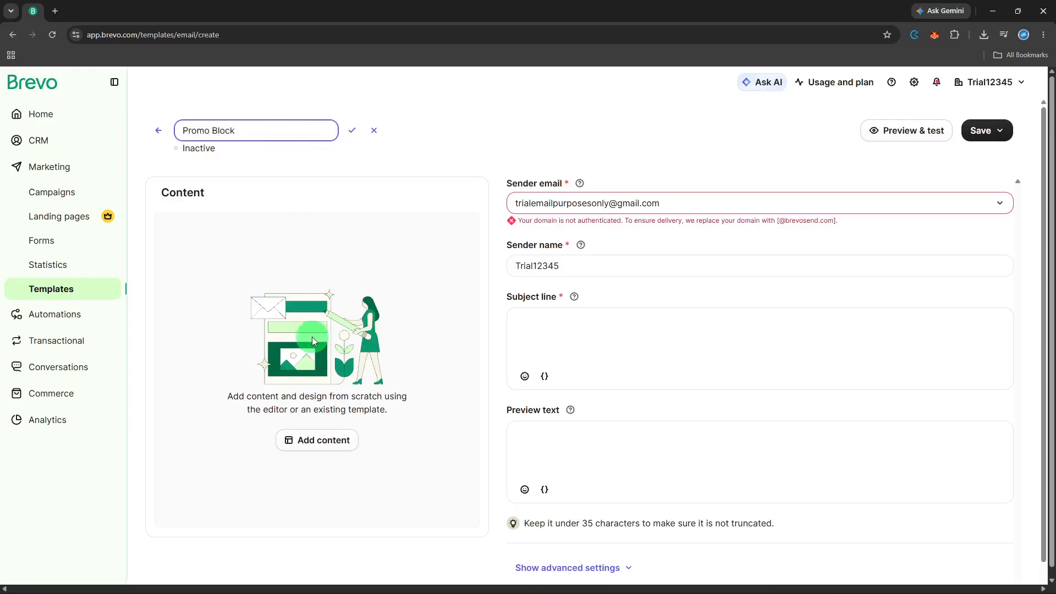
Step: Add content from scratch with the drag-and-drop editor, skipping the editor tour
{"action": "left_click", "coordinate": [324, 438]}
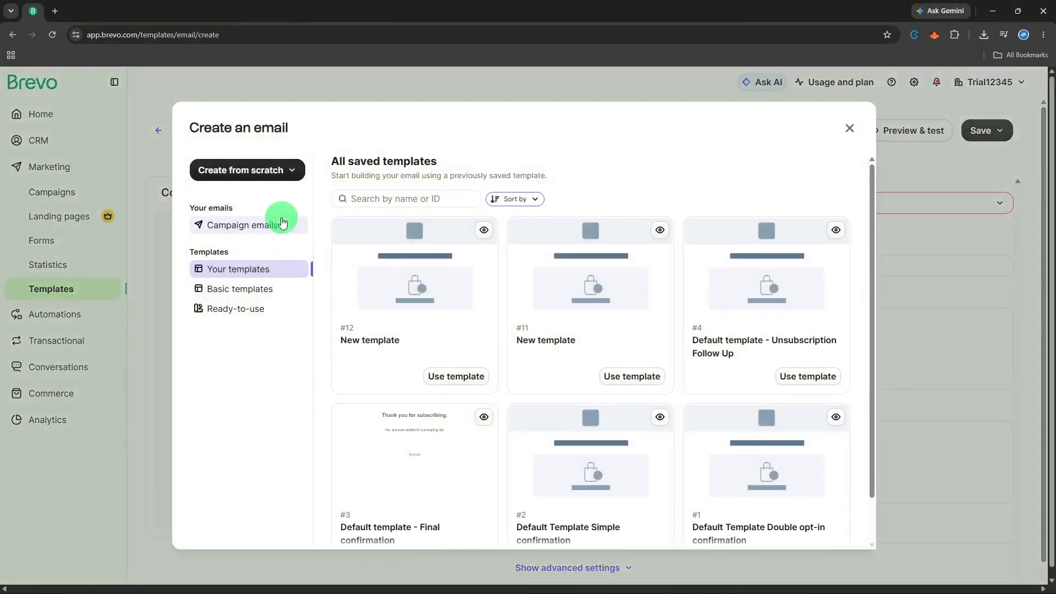
{"action": "left_click", "coordinate": [268, 179]}
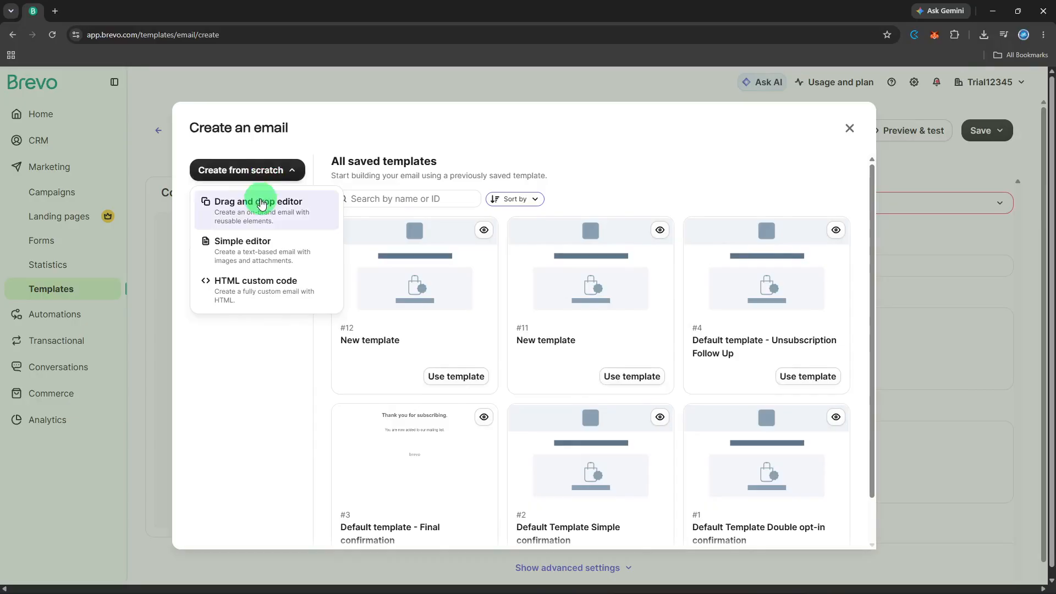
{"action": "left_click", "coordinate": [261, 203]}
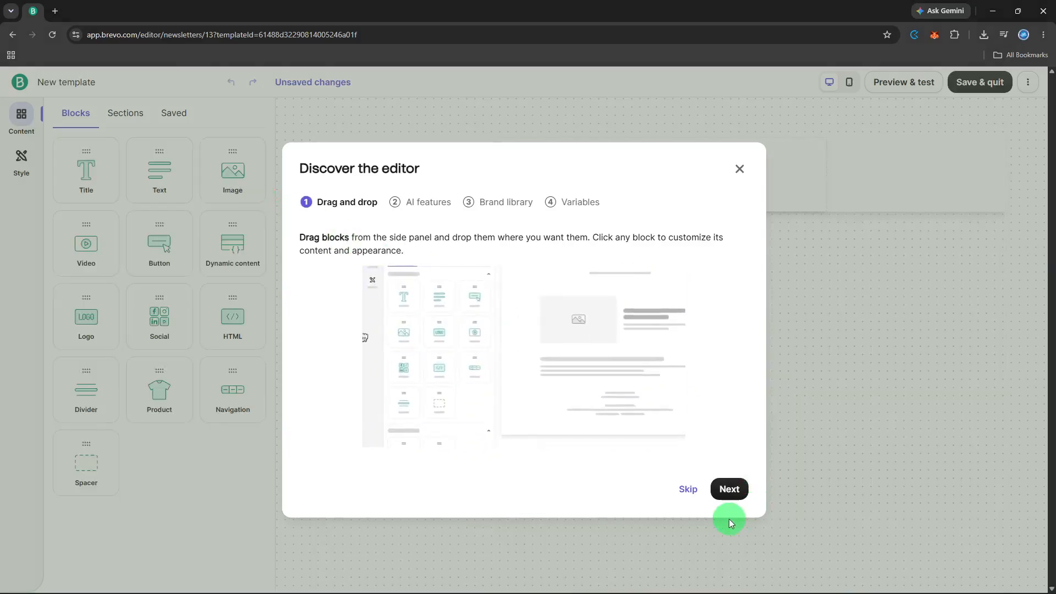
{"action": "left_click", "coordinate": [692, 492]}
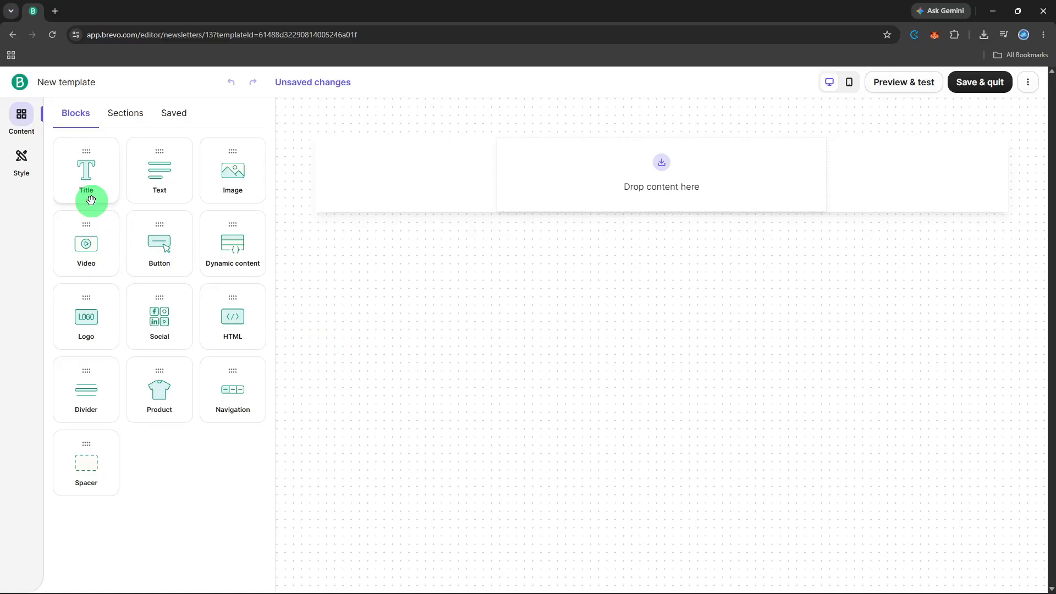
Step: Drag a Title, a Text and a Logo block into the email, stacked in that order
{"action": "left_click_drag", "start_coordinate": [91, 199], "coordinate": [600, 187]}
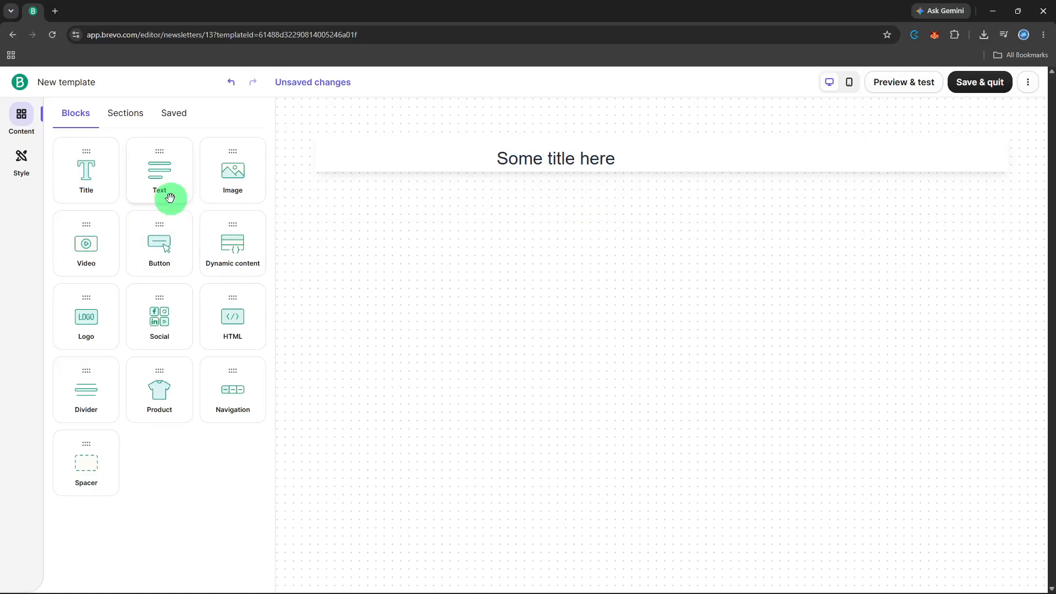
{"action": "left_click_drag", "start_coordinate": [170, 198], "coordinate": [712, 159]}
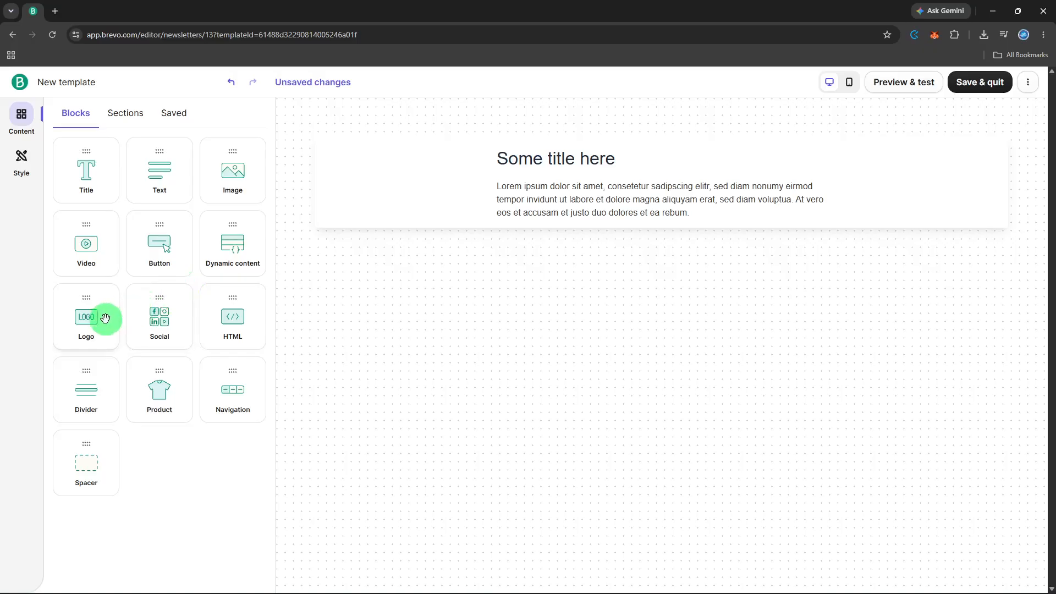
{"action": "left_click_drag", "start_coordinate": [106, 318], "coordinate": [695, 204]}
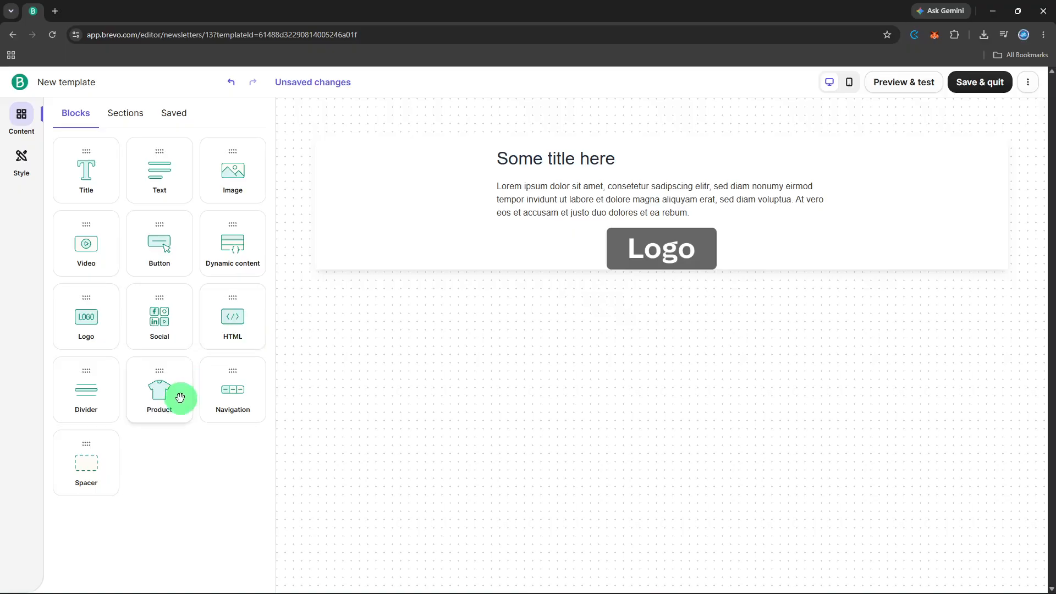
Step: Add two Product blocks below the logo with a Spacer between them
{"action": "left_click_drag", "start_coordinate": [180, 397], "coordinate": [721, 241]}
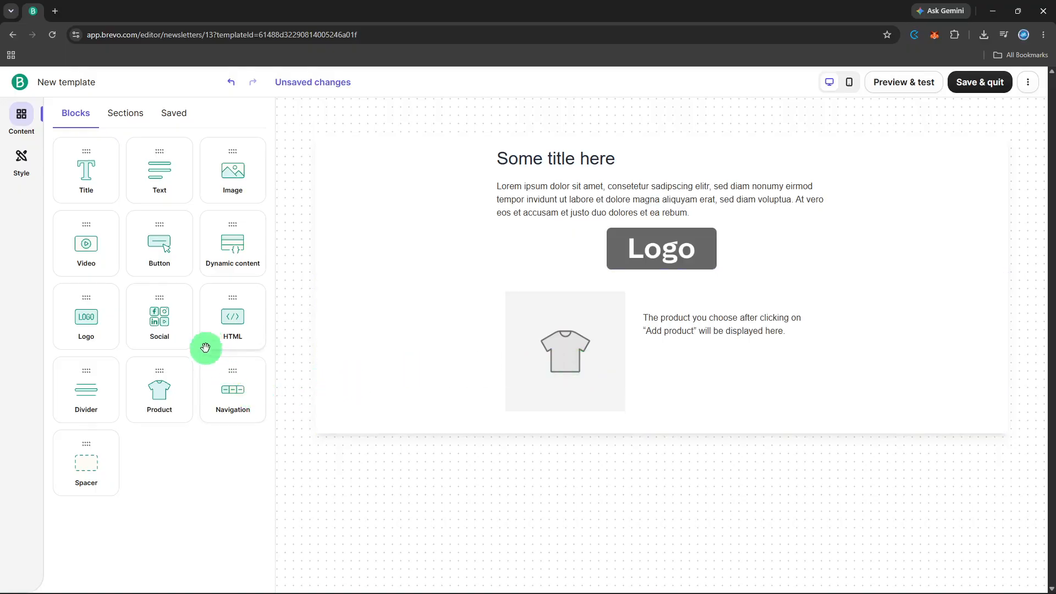
{"action": "left_click_drag", "start_coordinate": [161, 401], "coordinate": [682, 347]}
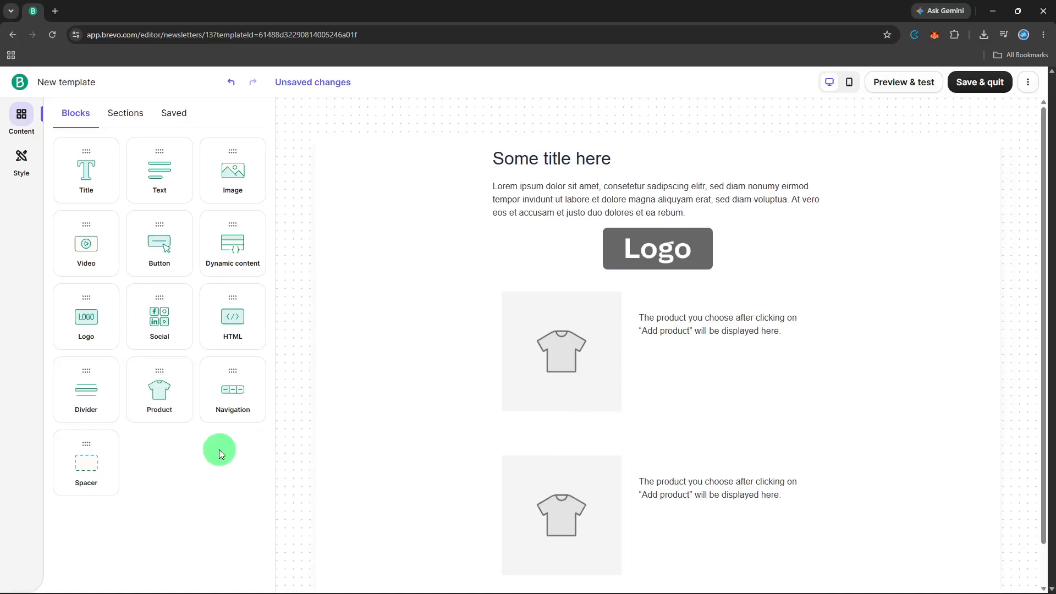
{"action": "left_click_drag", "start_coordinate": [90, 459], "coordinate": [527, 421]}
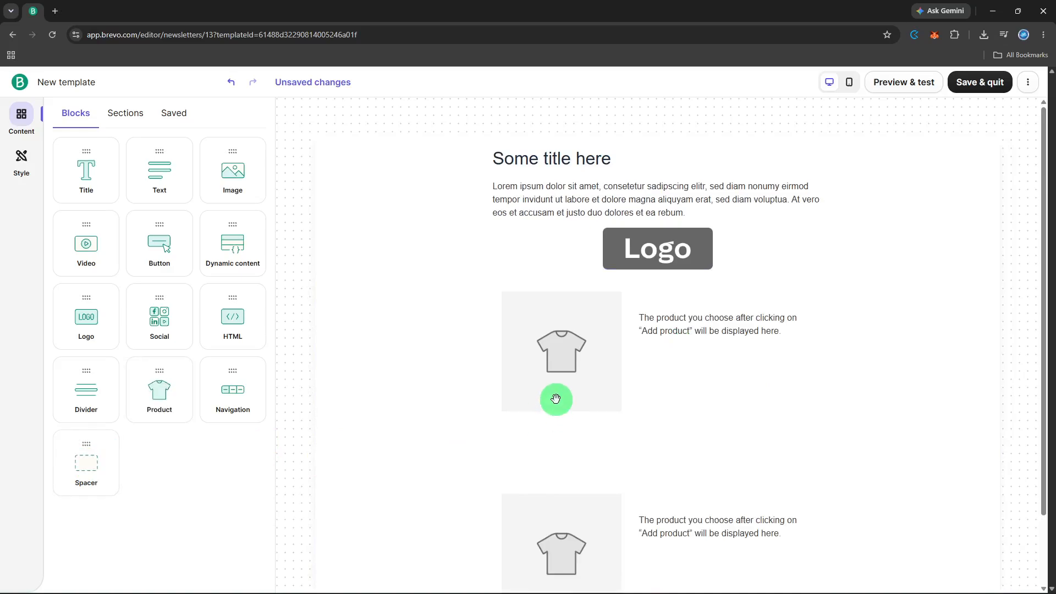
Step: Drop a Social block at the bottom of the email and save and quit the editor
{"action": "scroll", "coordinate": [554, 407], "scroll_direction": "down", "scroll_amount": 2}
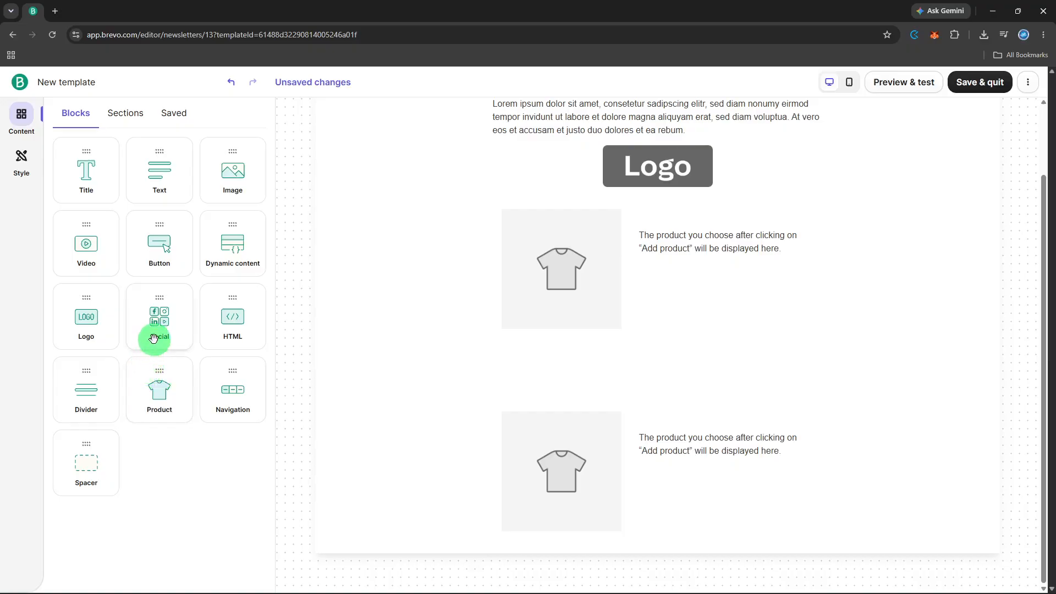
{"action": "left_click_drag", "start_coordinate": [153, 339], "coordinate": [644, 497]}
{"action": "scroll", "coordinate": [727, 424], "scroll_direction": "up", "scroll_amount": 3}
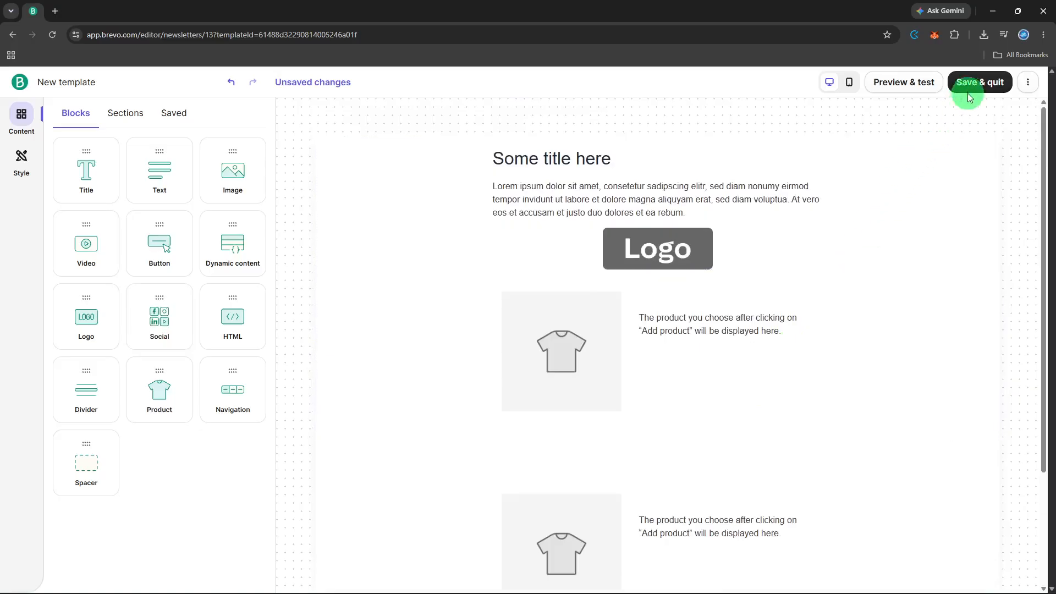
{"action": "left_click", "coordinate": [969, 93]}
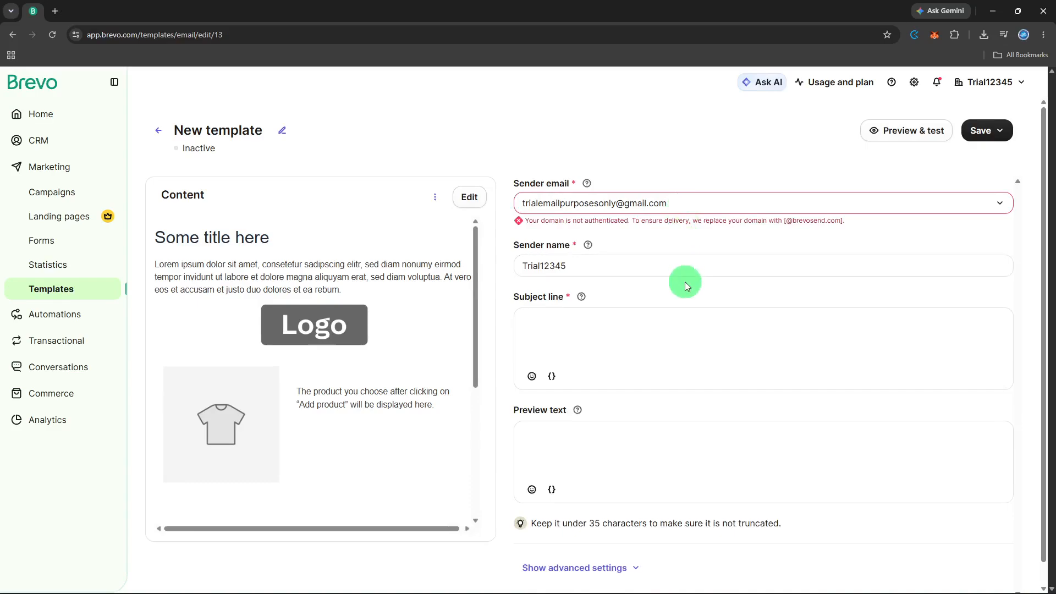
Step: Enter the subject line "Promo launch now!"
{"action": "left_click", "coordinate": [664, 337]}
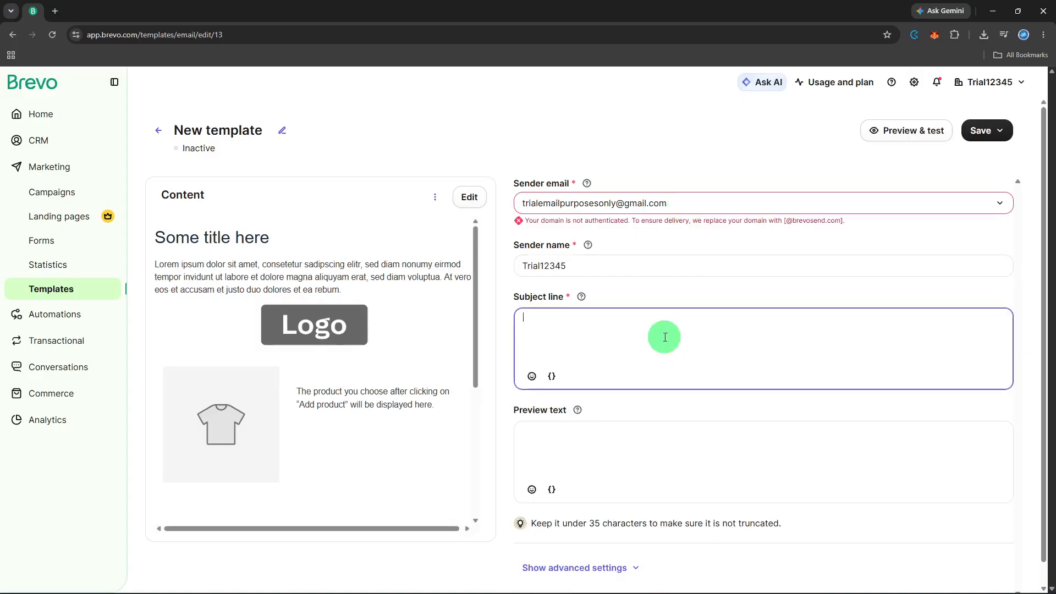
{"action": "type", "text": "Promo launch now"}
{"action": "scroll", "coordinate": [664, 337], "scroll_direction": "down", "scroll_amount": 1}
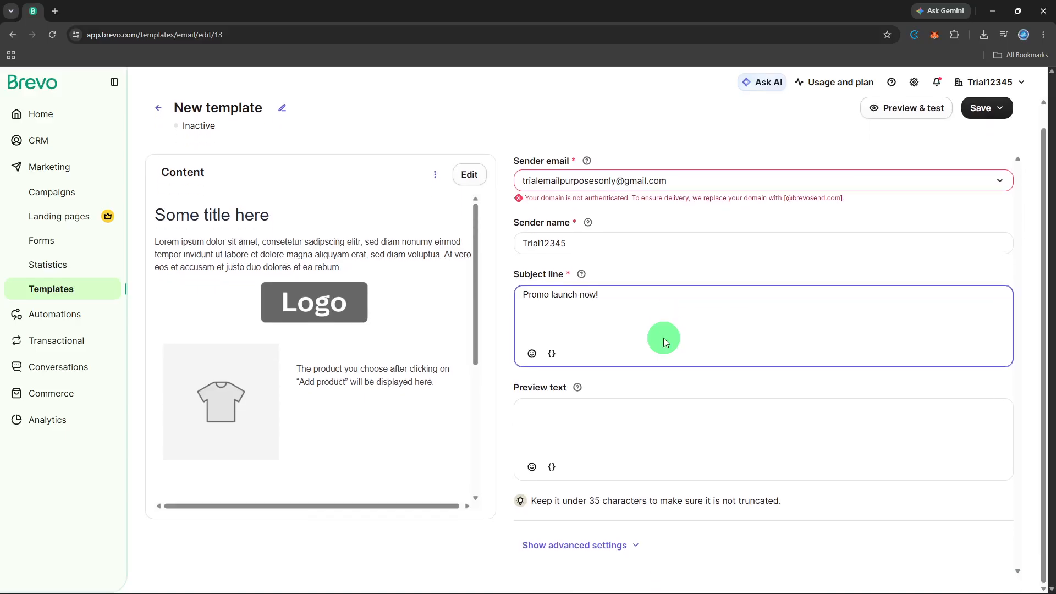
{"action": "scroll", "coordinate": [663, 338], "scroll_direction": "up", "scroll_amount": 1}
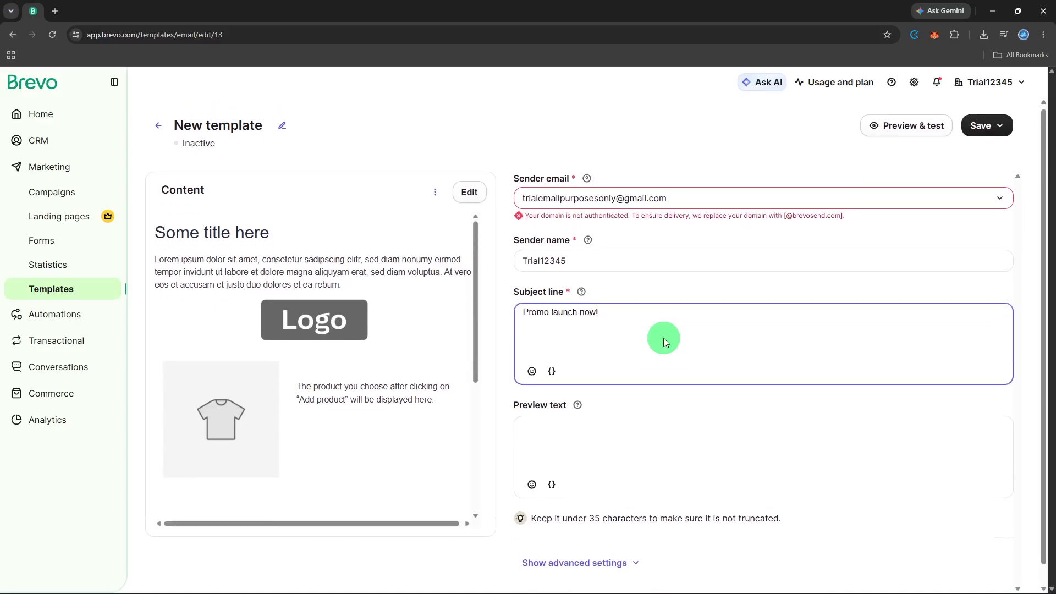
Step: Open the sender email options and close them without changing the sender
{"action": "left_click", "coordinate": [736, 301]}
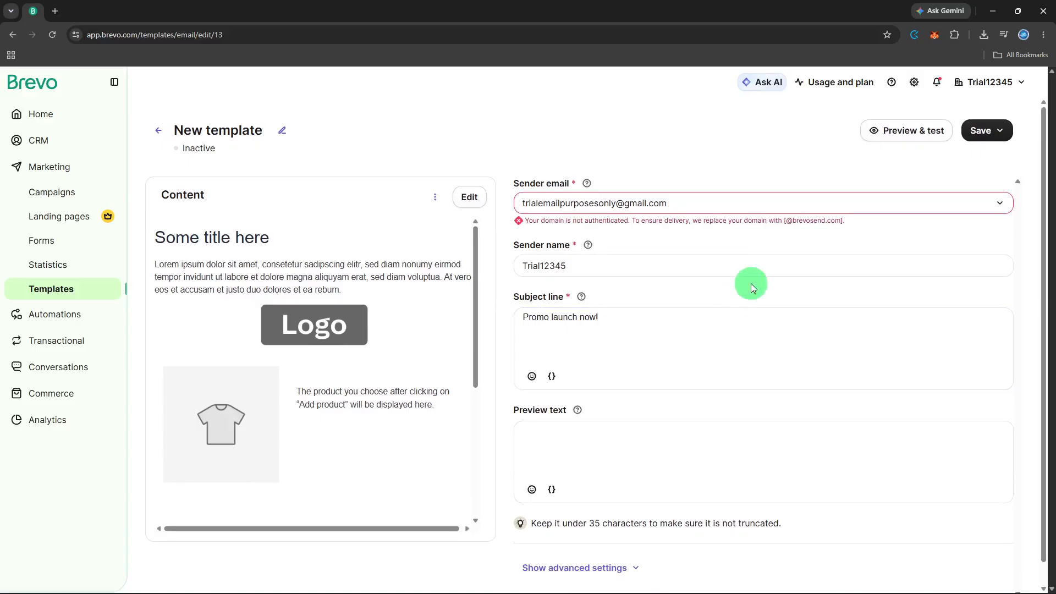
{"action": "left_click", "coordinate": [826, 204]}
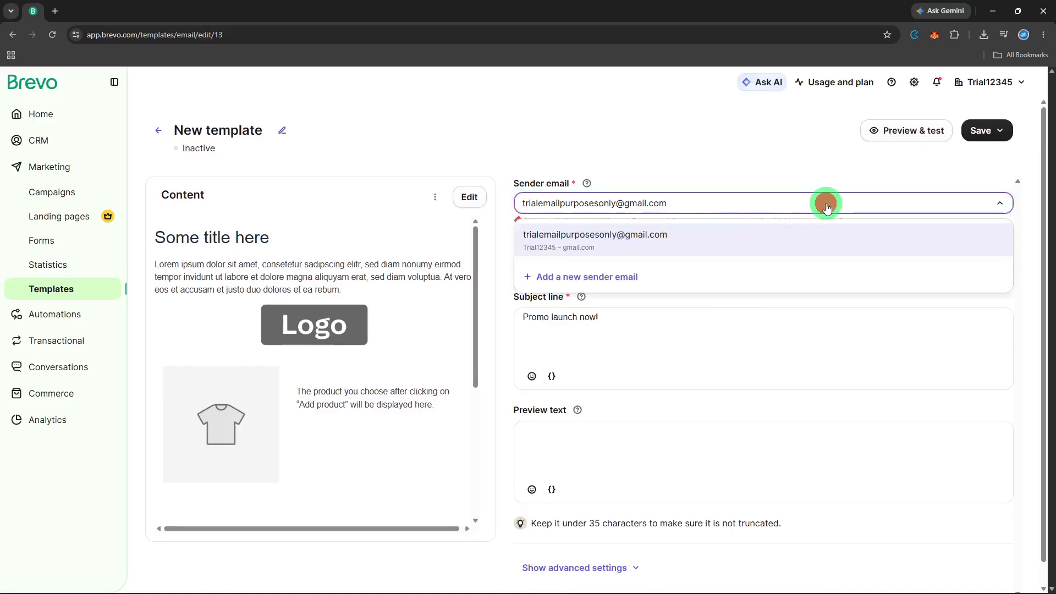
{"action": "left_click", "coordinate": [826, 204]}
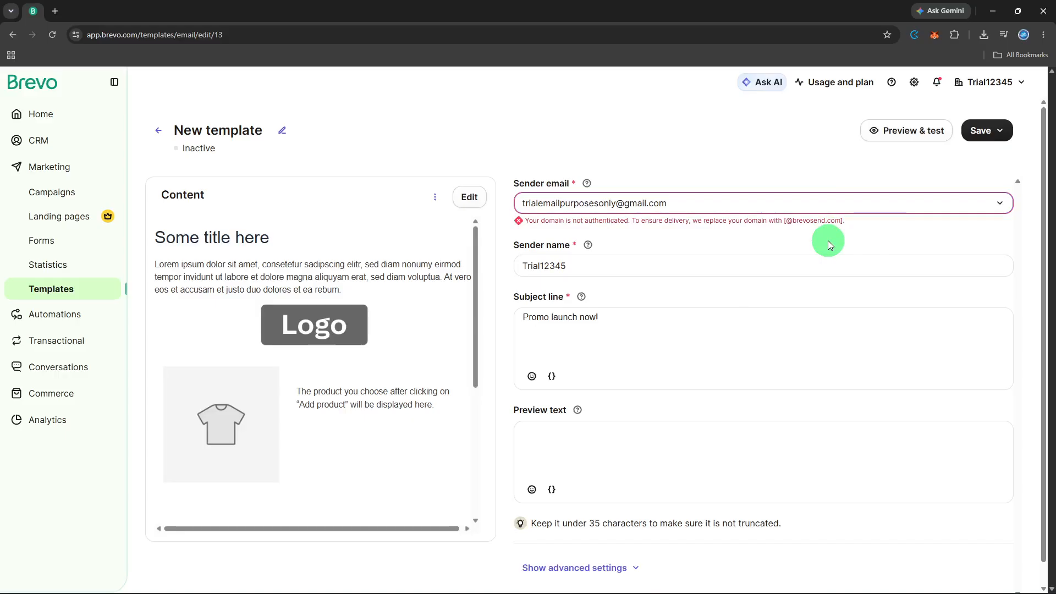
Step: Preview the template in mobile view, scroll through it, and switch back to desktop view
{"action": "left_click", "coordinate": [938, 141]}
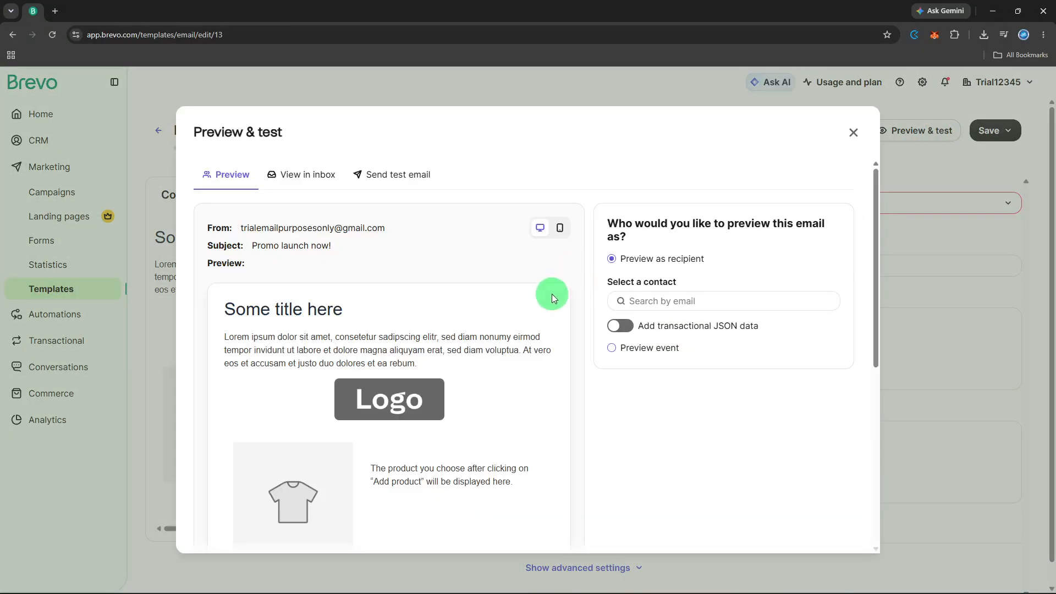
{"action": "left_click", "coordinate": [563, 228]}
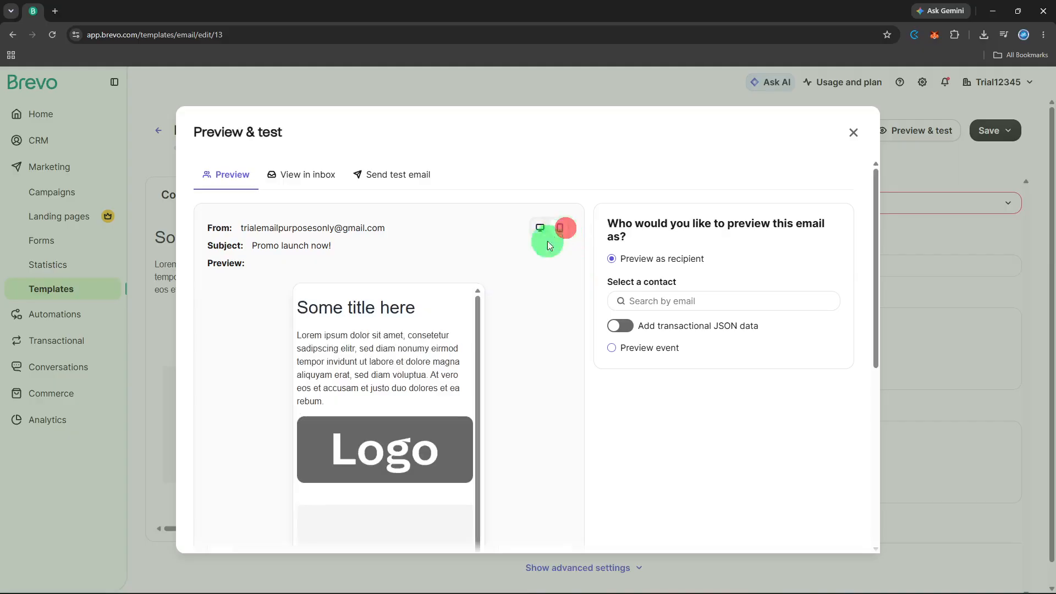
{"action": "scroll", "coordinate": [510, 276], "scroll_direction": "down", "scroll_amount": 5}
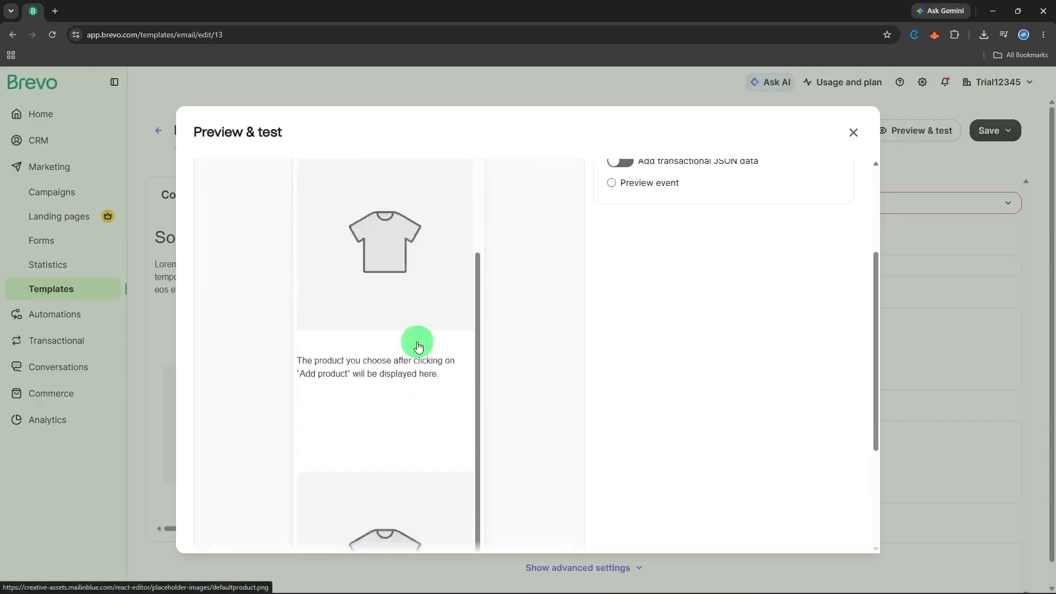
{"action": "scroll", "coordinate": [419, 348], "scroll_direction": "up", "scroll_amount": 5}
{"action": "scroll", "coordinate": [419, 347], "scroll_direction": "down", "scroll_amount": 5}
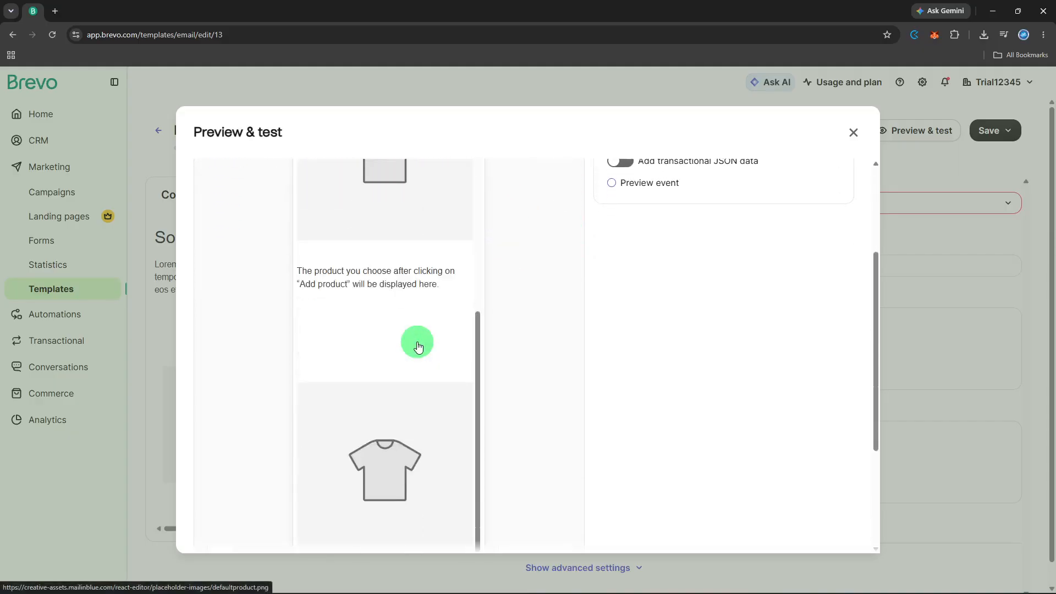
{"action": "scroll", "coordinate": [416, 342], "scroll_direction": "up", "scroll_amount": 5}
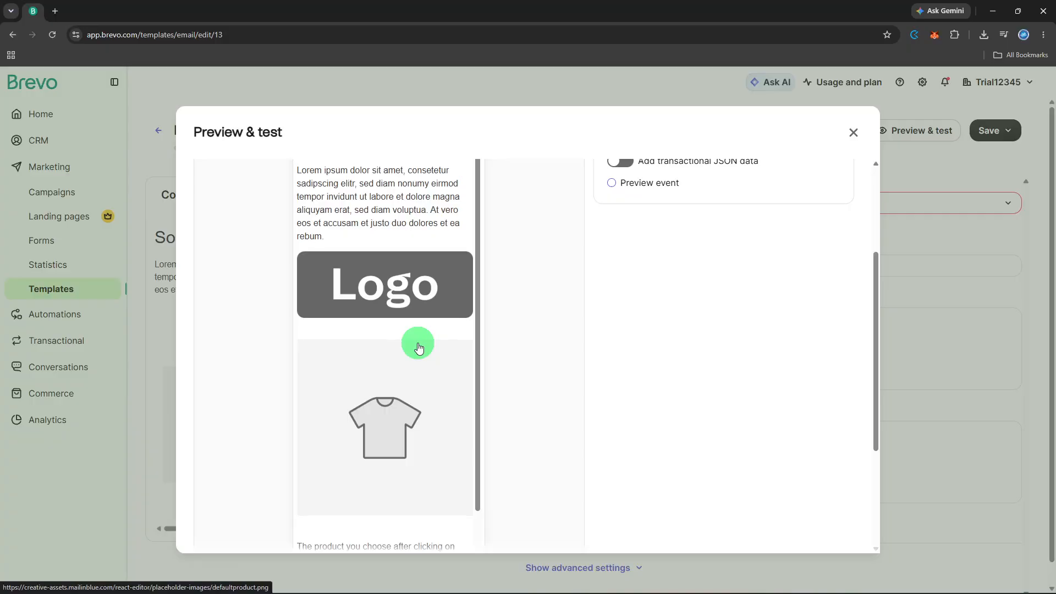
{"action": "scroll", "coordinate": [497, 294], "scroll_direction": "up", "scroll_amount": 3}
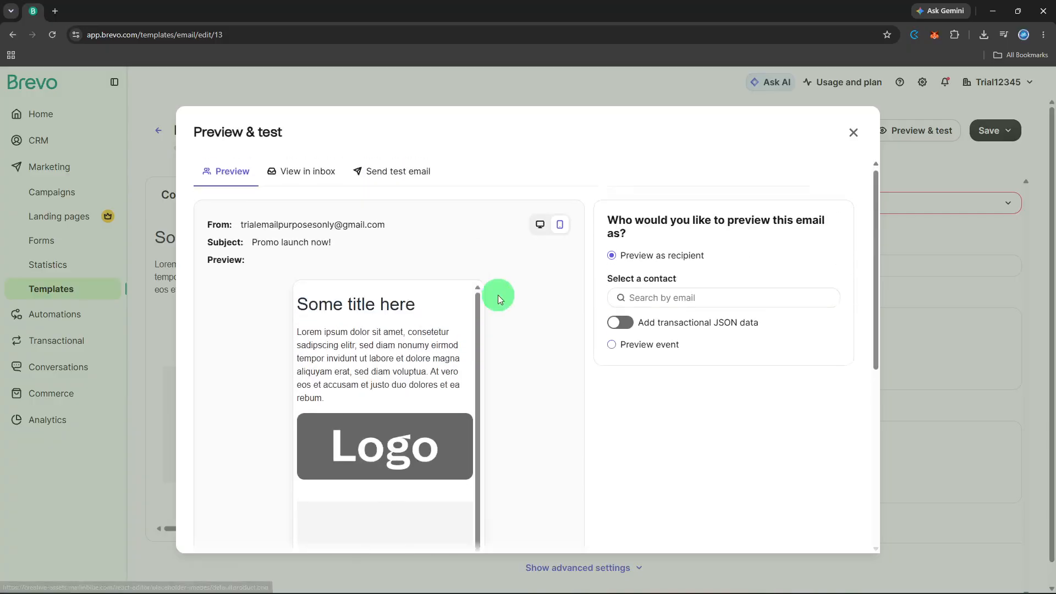
{"action": "left_click", "coordinate": [532, 229]}
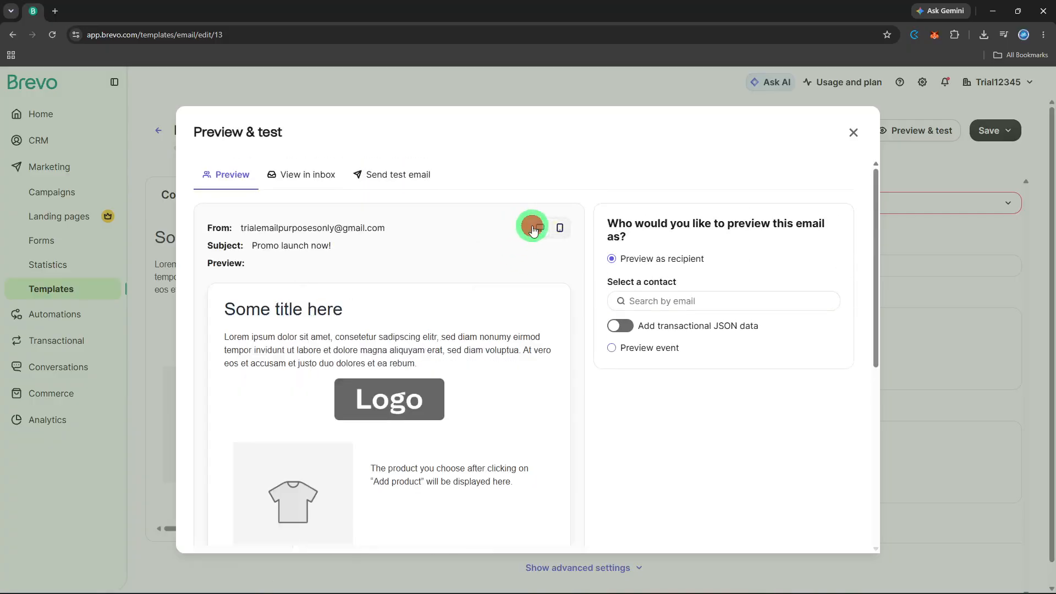